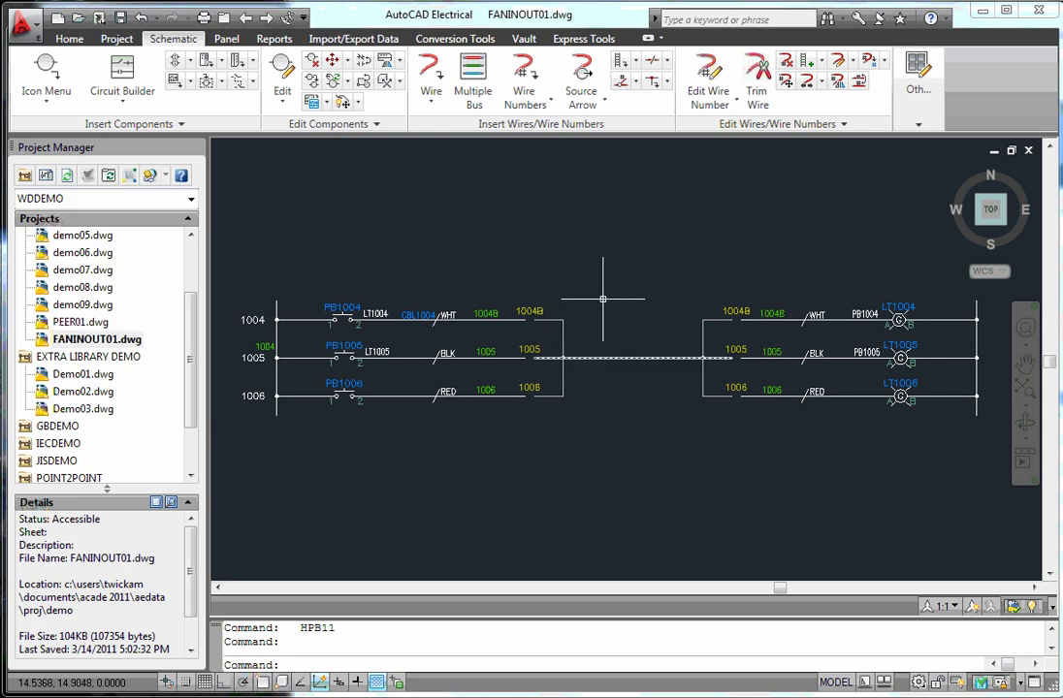
# - Show the signal arrows through the fan-in/fan-out wires, then redraw to clear them
pyautogui.click(842, 123)
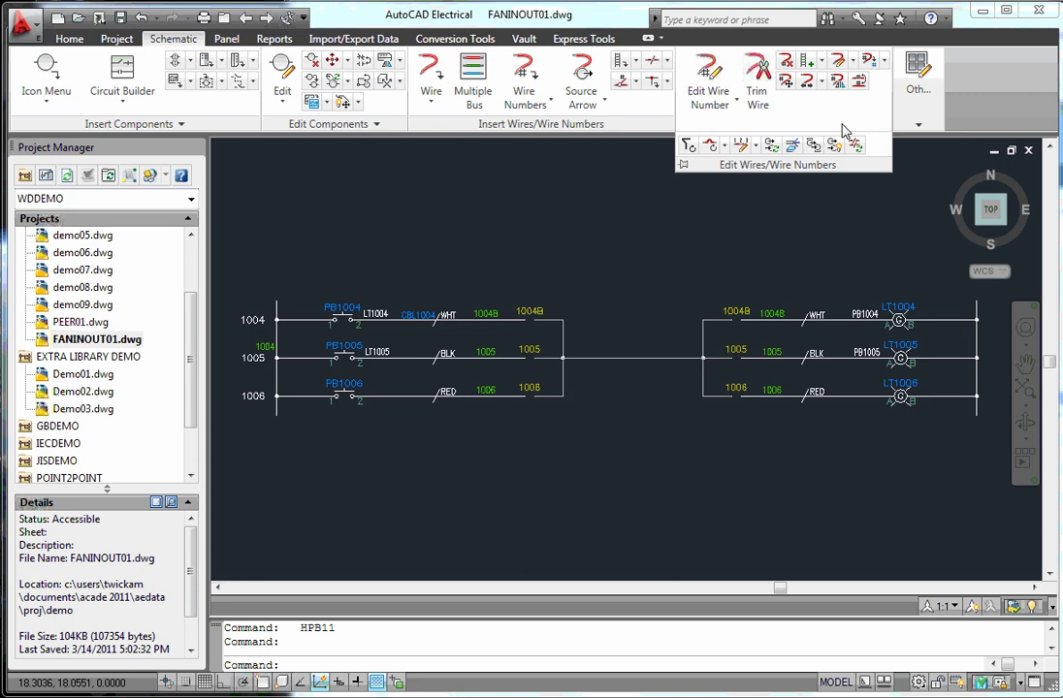
pyautogui.click(833, 144)
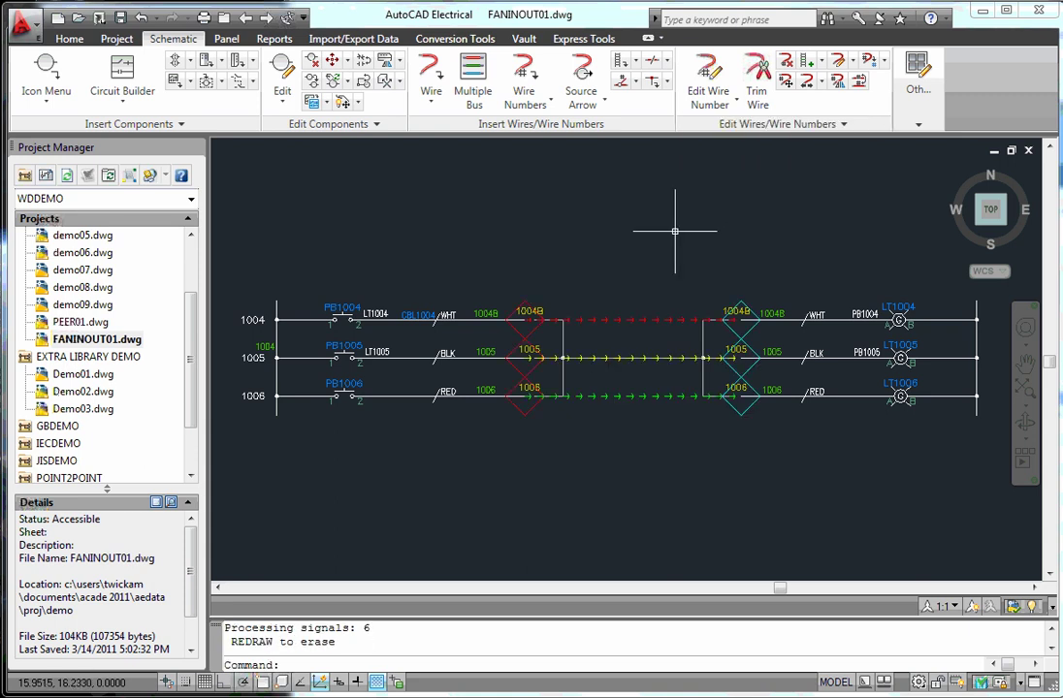
pyautogui.moveTo(674, 231); pyautogui.dragTo(674, 239, button='middle')
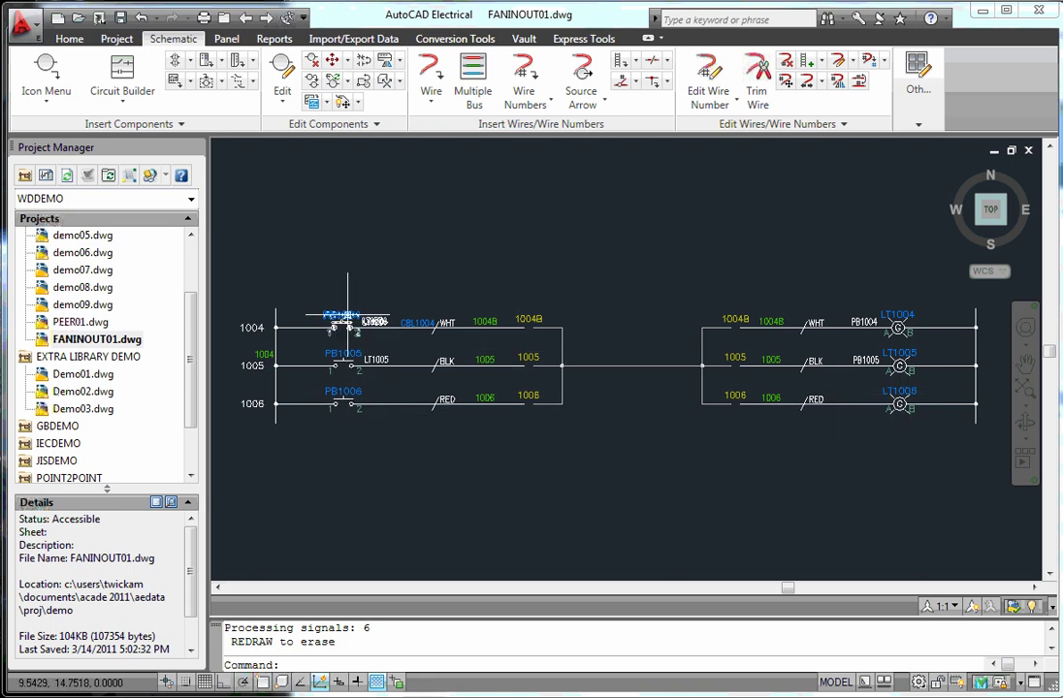
pyautogui.rightClick(355, 391)
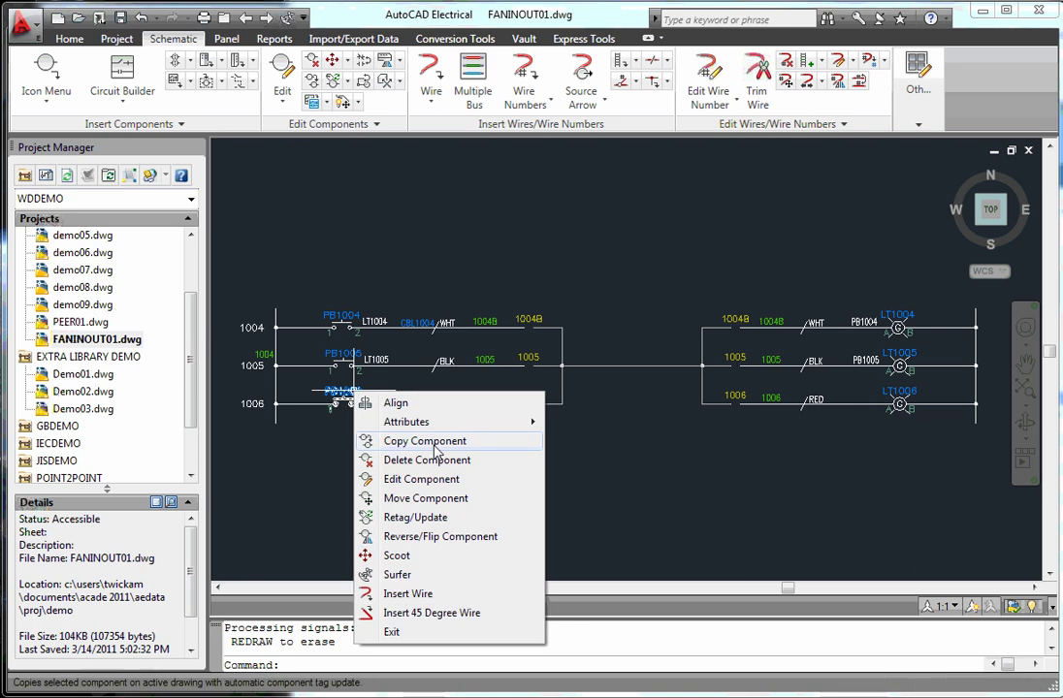
pyautogui.moveTo(405, 422)
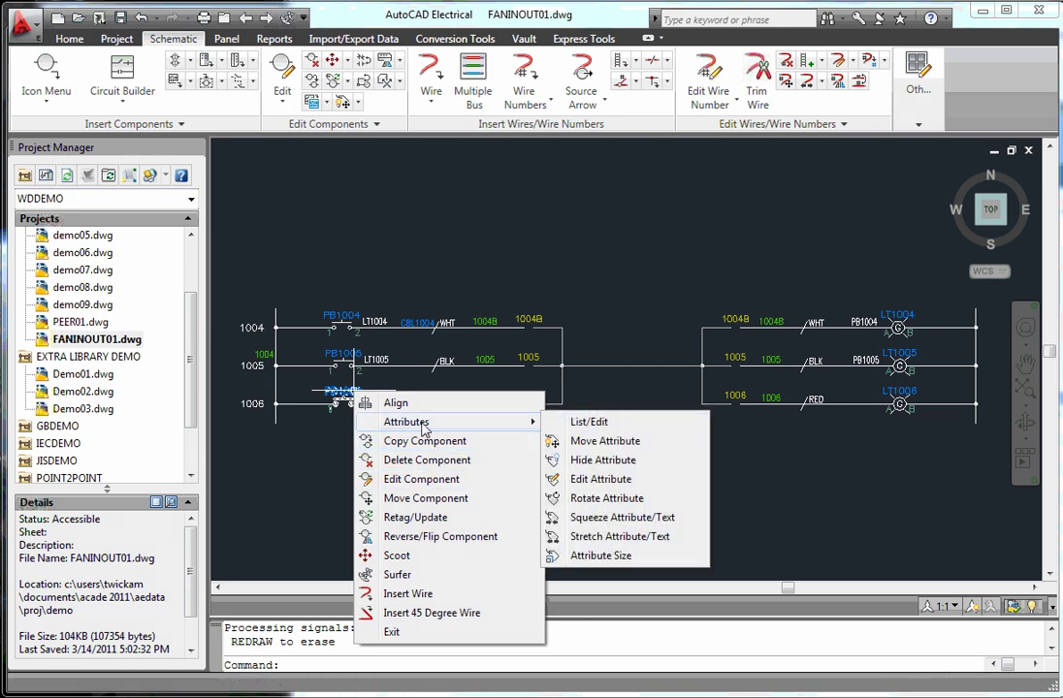
pyautogui.click(593, 460)
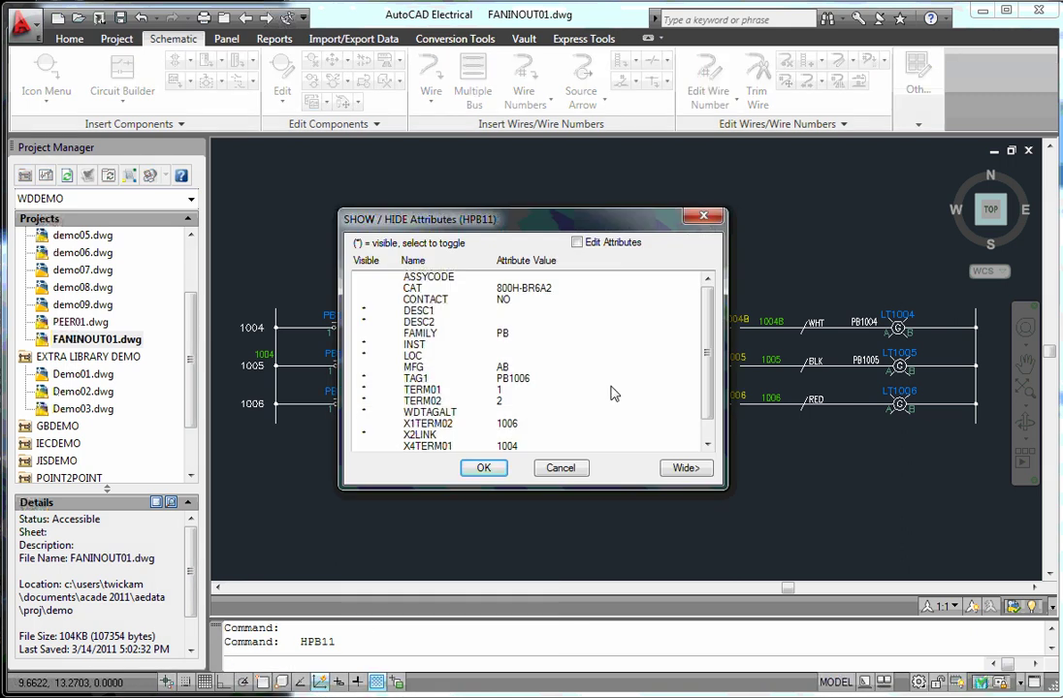
pyautogui.moveTo(711, 354); pyautogui.dragTo(710, 372)
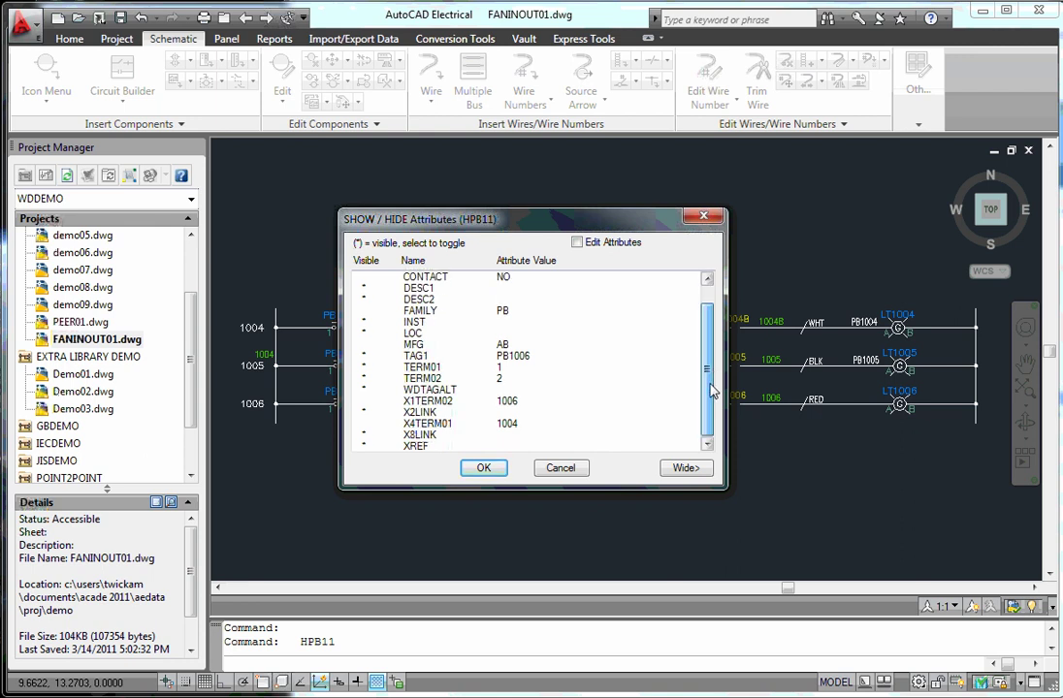
pyautogui.click(454, 391)
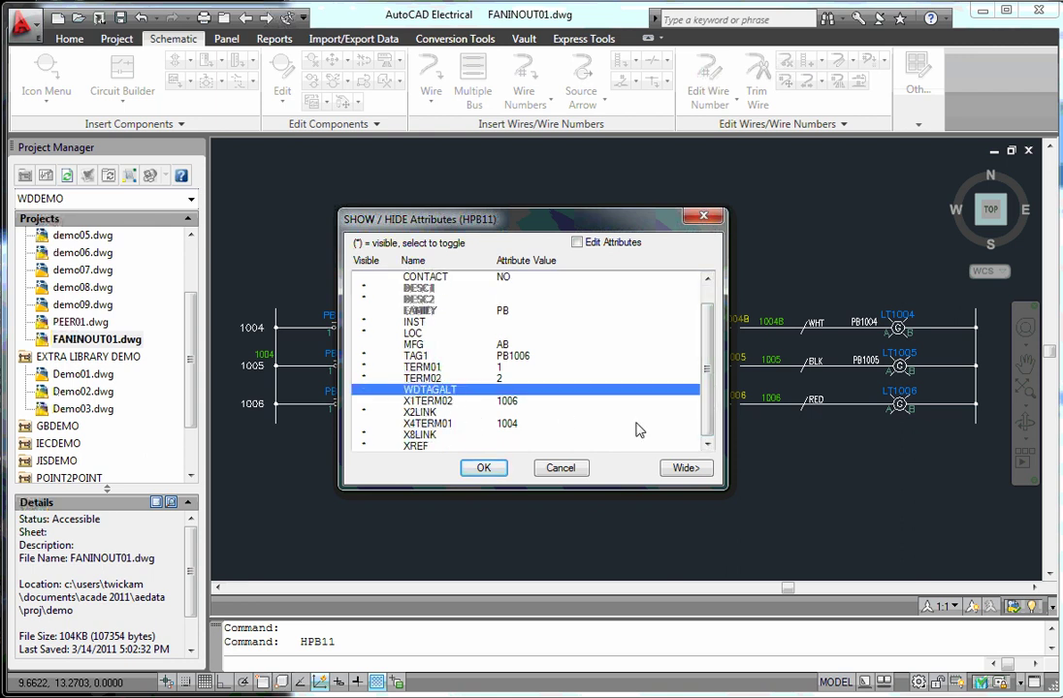
pyautogui.click(562, 468)
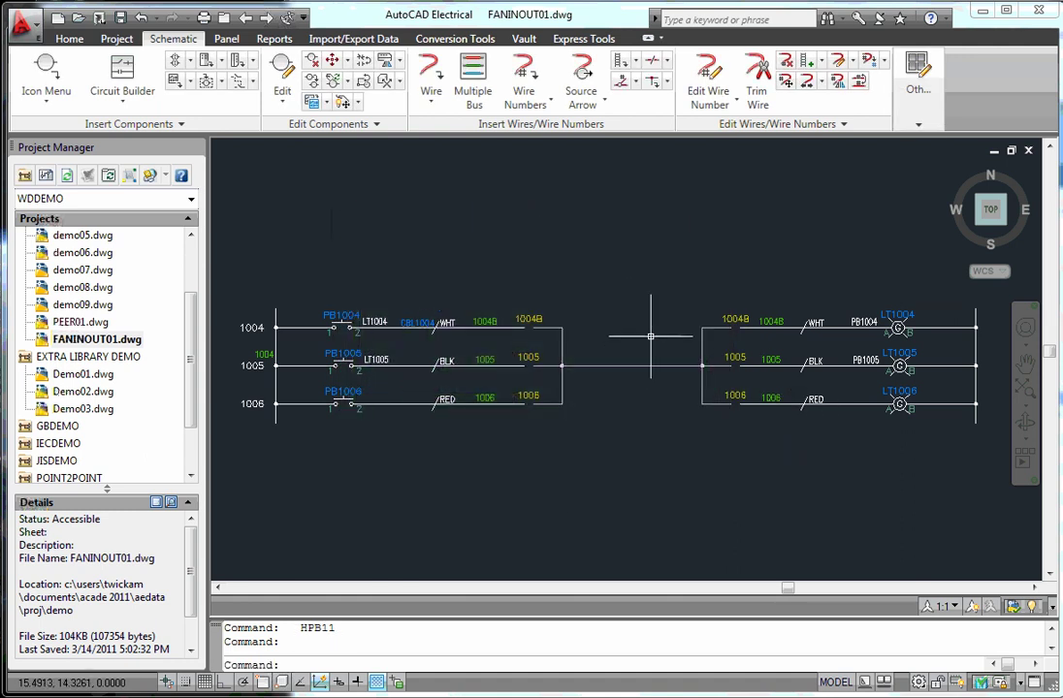
pyautogui.click(357, 102)
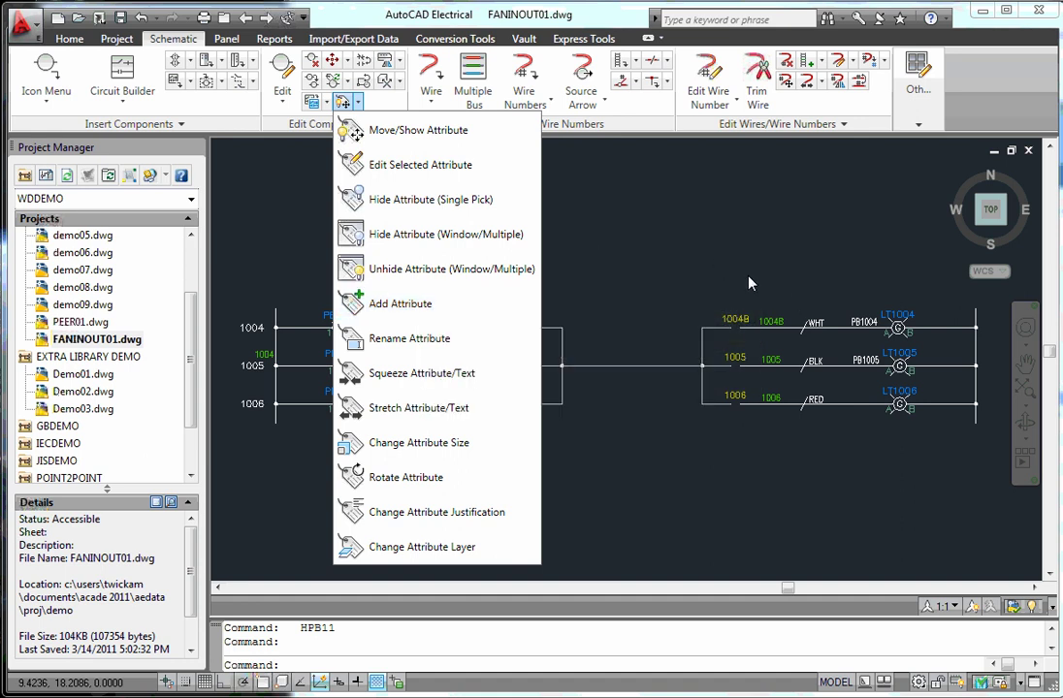
pyautogui.click(677, 261)
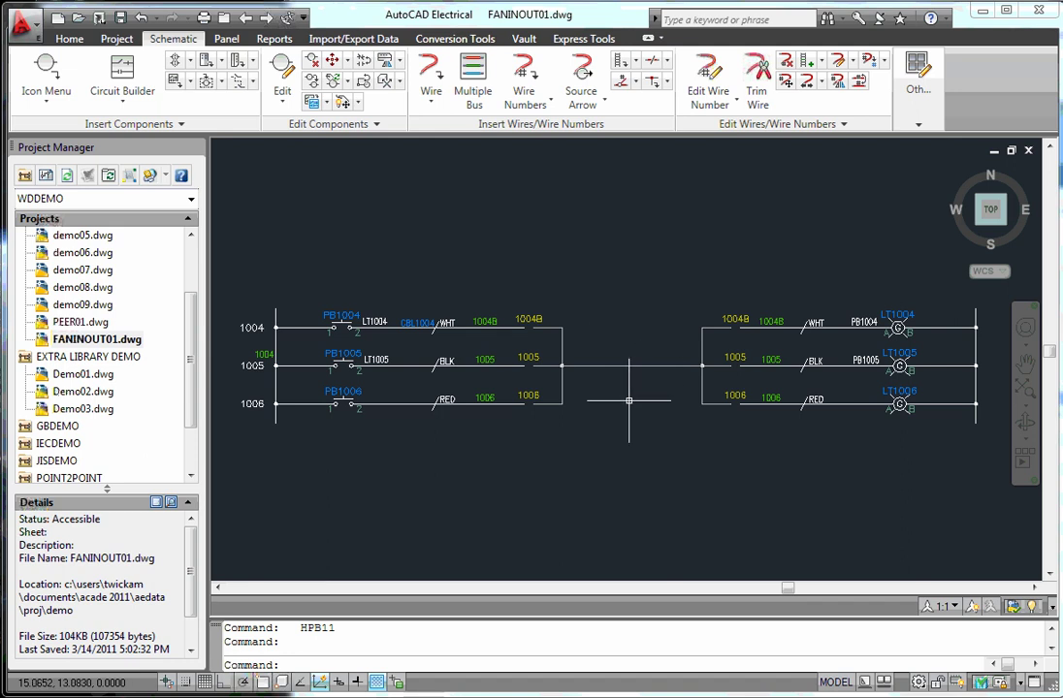
pyautogui.scroll(1, 623, 378)
pyautogui.scroll(-1, 623, 397)
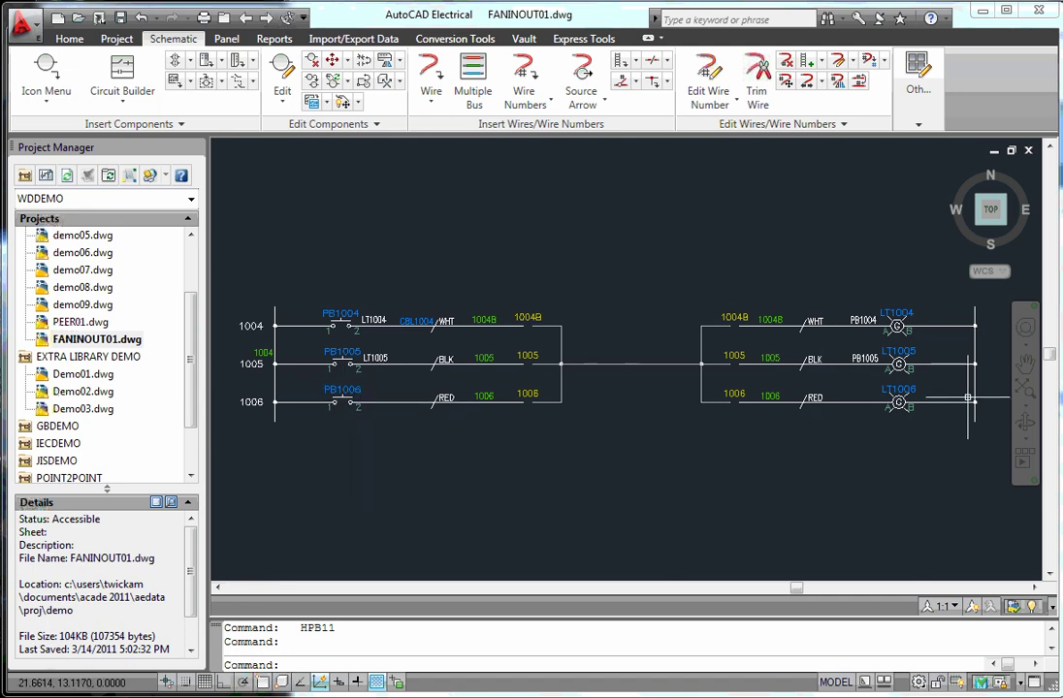
# - Open Edit Component for PB1006 and select LT1006 from the project's schematic tags list
pyautogui.rightClick(342, 391)
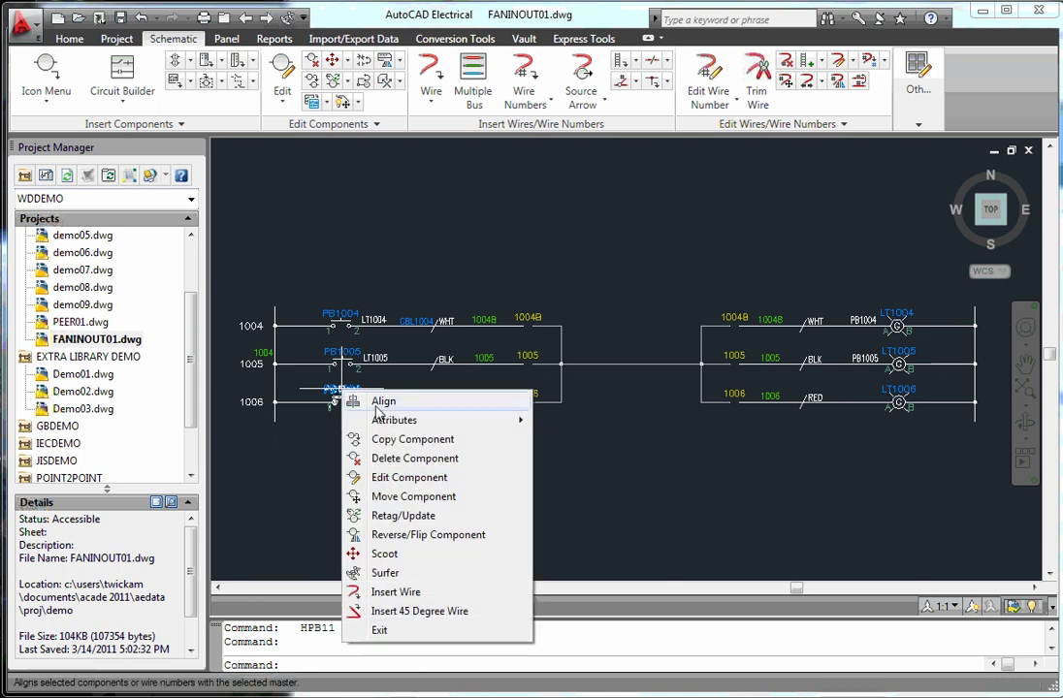
pyautogui.click(407, 477)
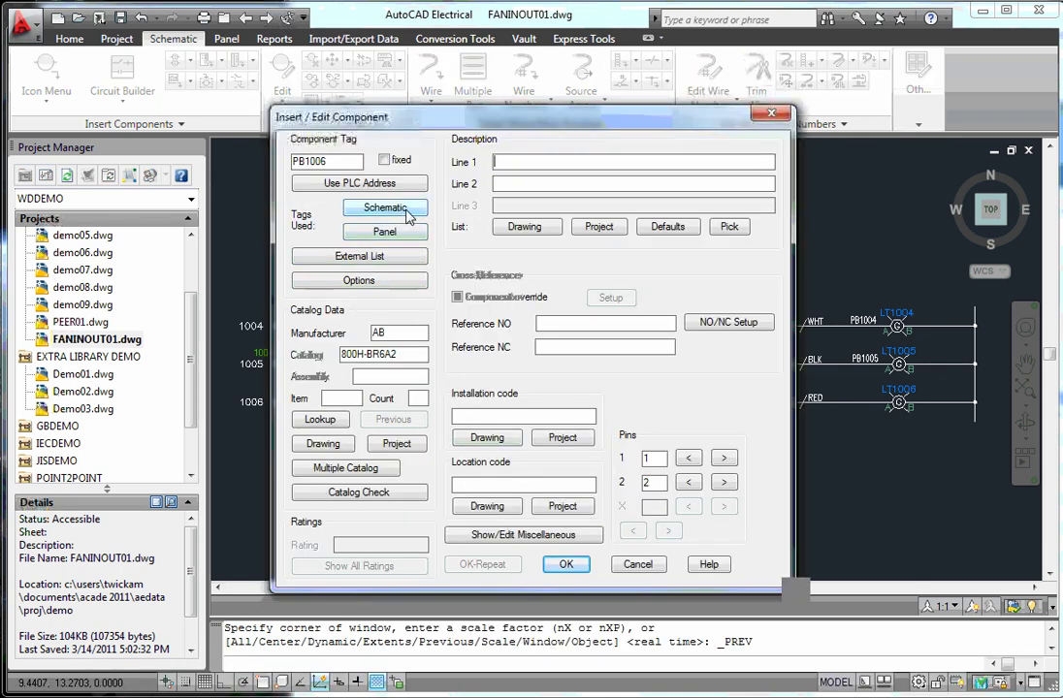
pyautogui.click(383, 208)
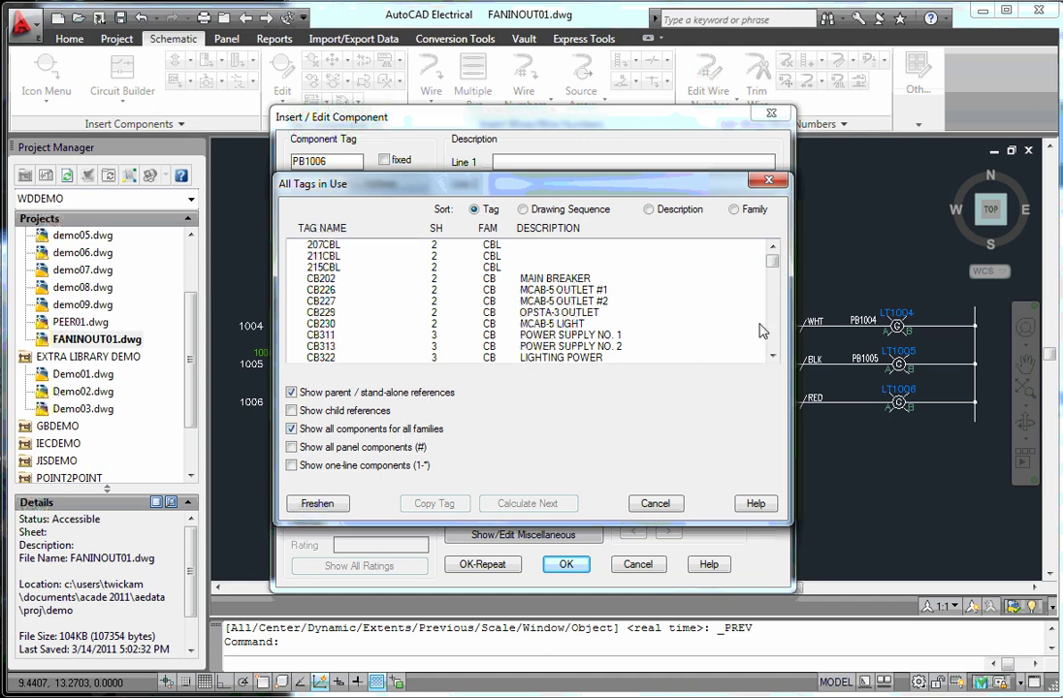
pyautogui.moveTo(773, 268); pyautogui.dragTo(773, 300)
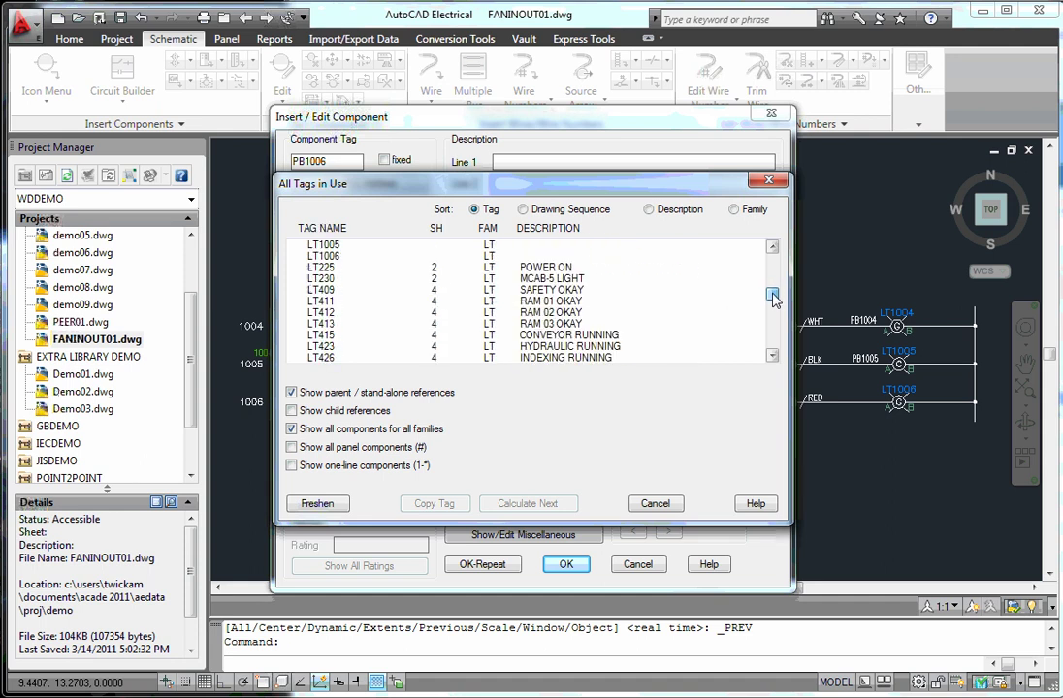
pyautogui.click(330, 255)
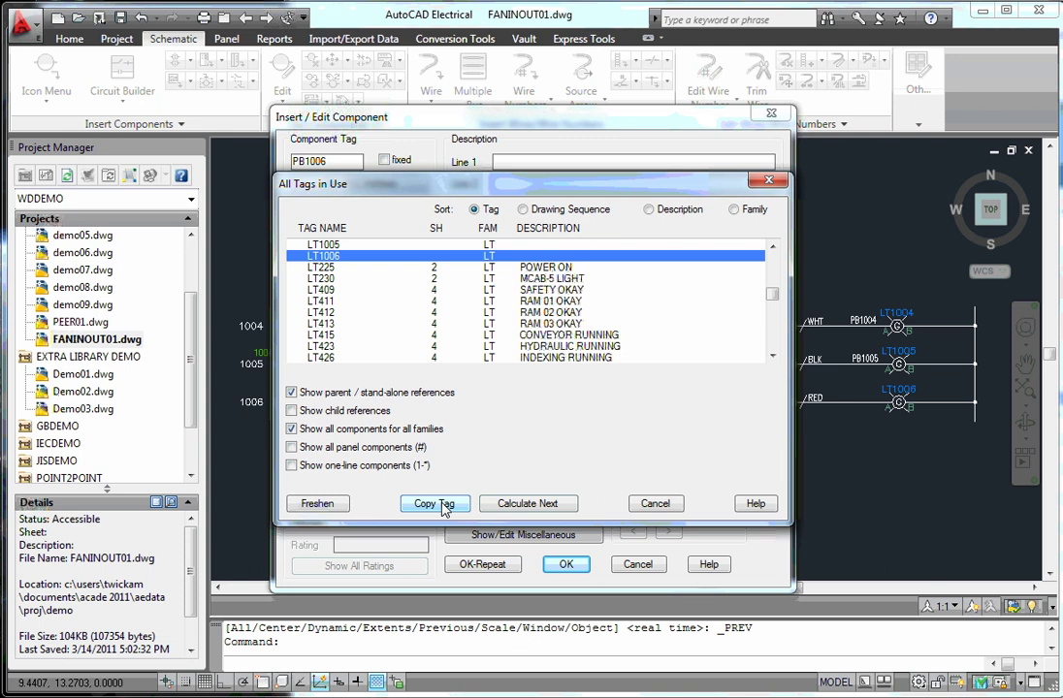
# - Store LT1006 as PB1006's WDTAGALT alternate tag and apply the component edit
pyautogui.click(445, 504)
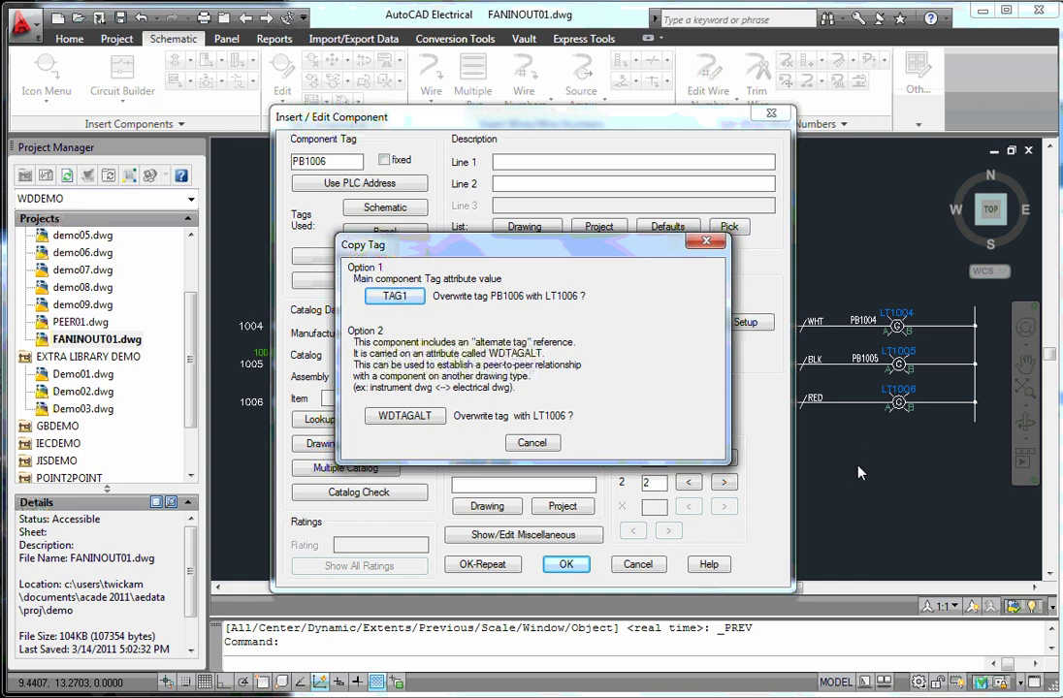
pyautogui.click(405, 414)
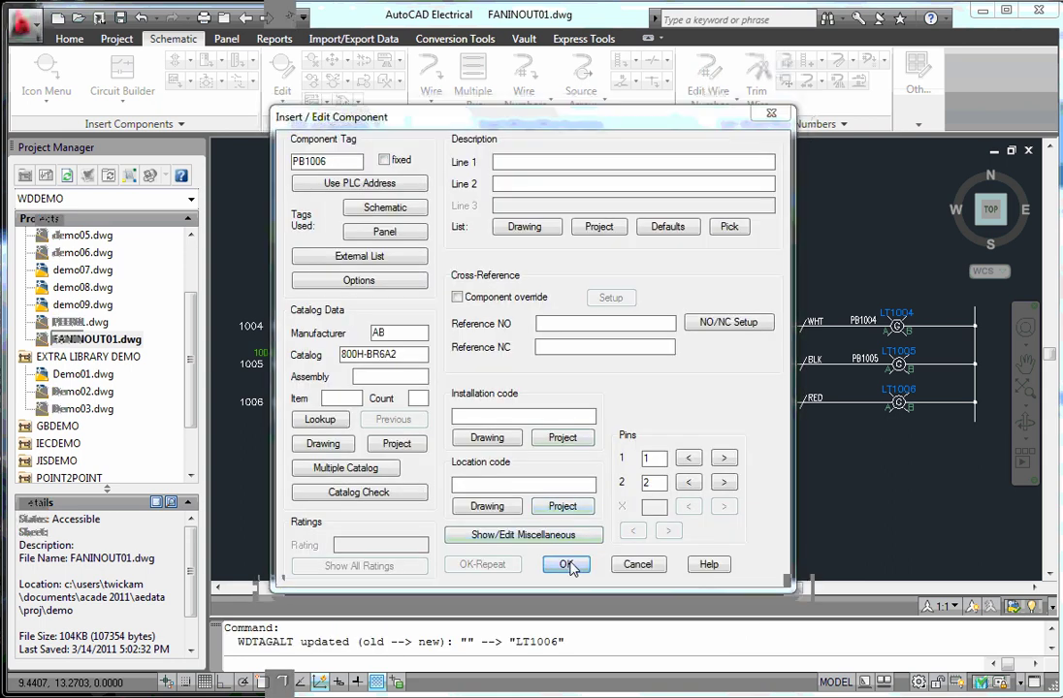
pyautogui.click(562, 541)
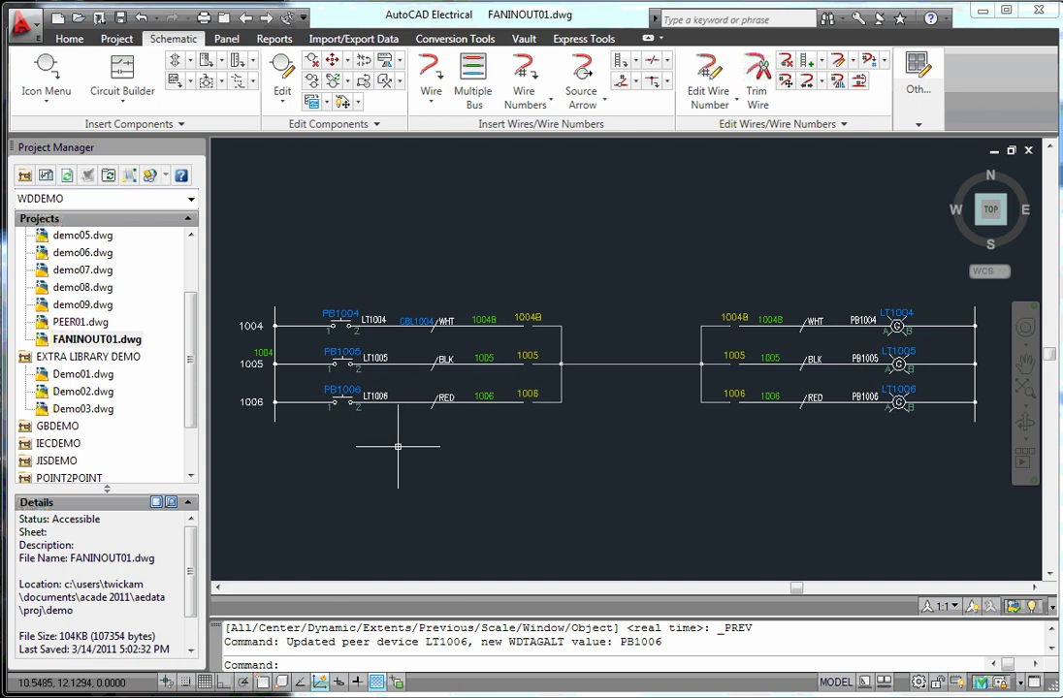
# - Change the push button's tag from PB1006 to PB10061 and update the linked LT1006 light
pyautogui.rightClick(341, 392)
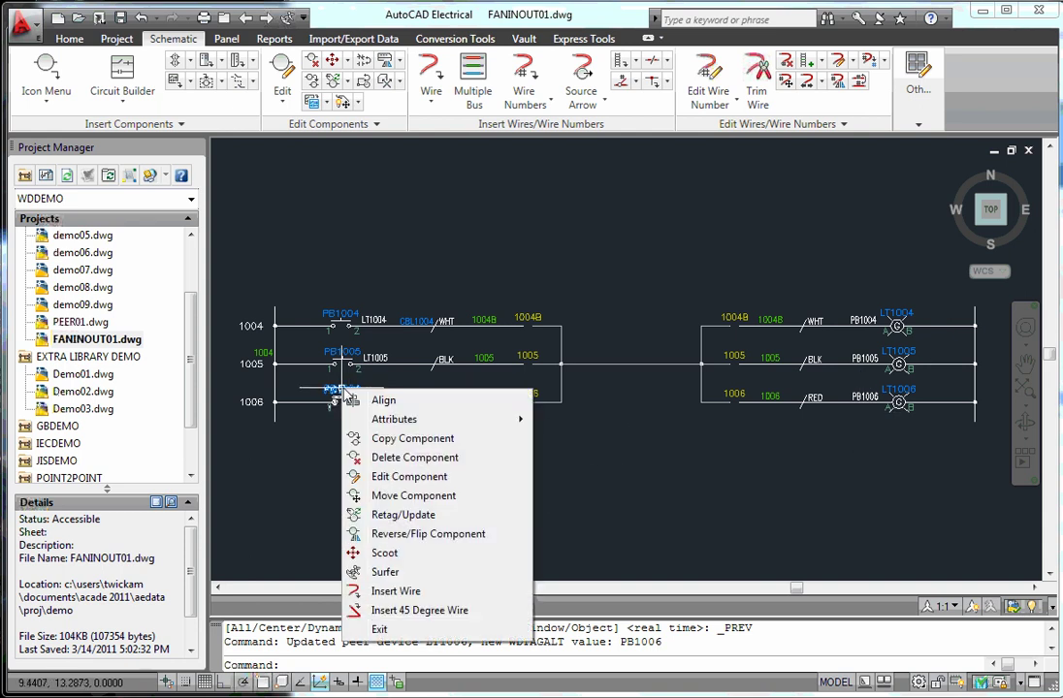
pyautogui.click(391, 480)
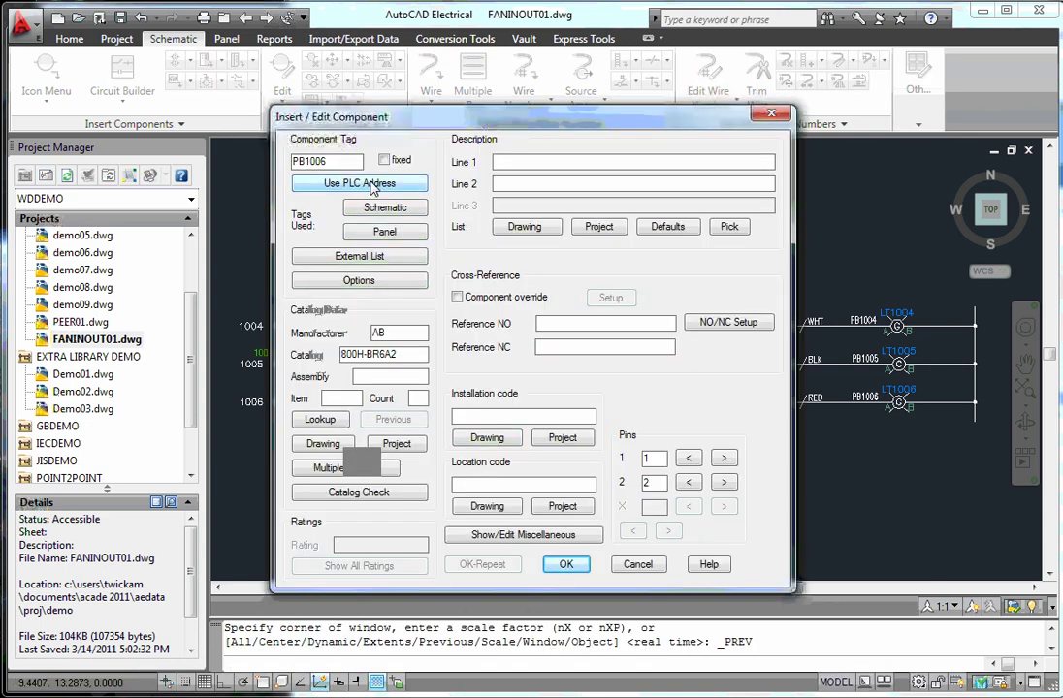
pyautogui.write('1')
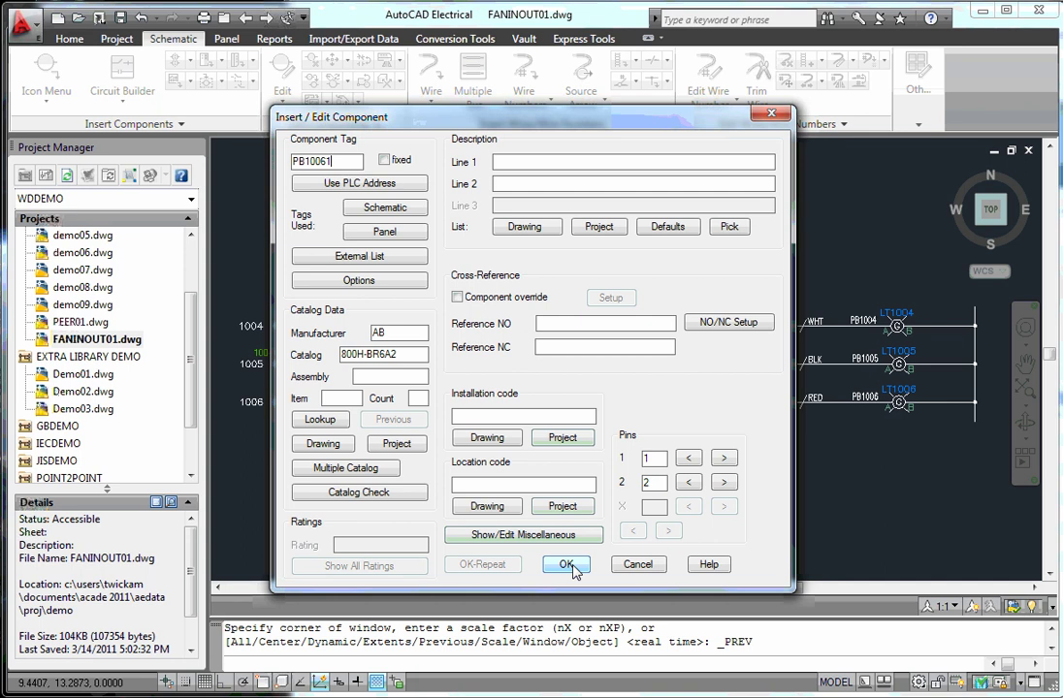
pyautogui.click(574, 564)
pyautogui.click(500, 415)
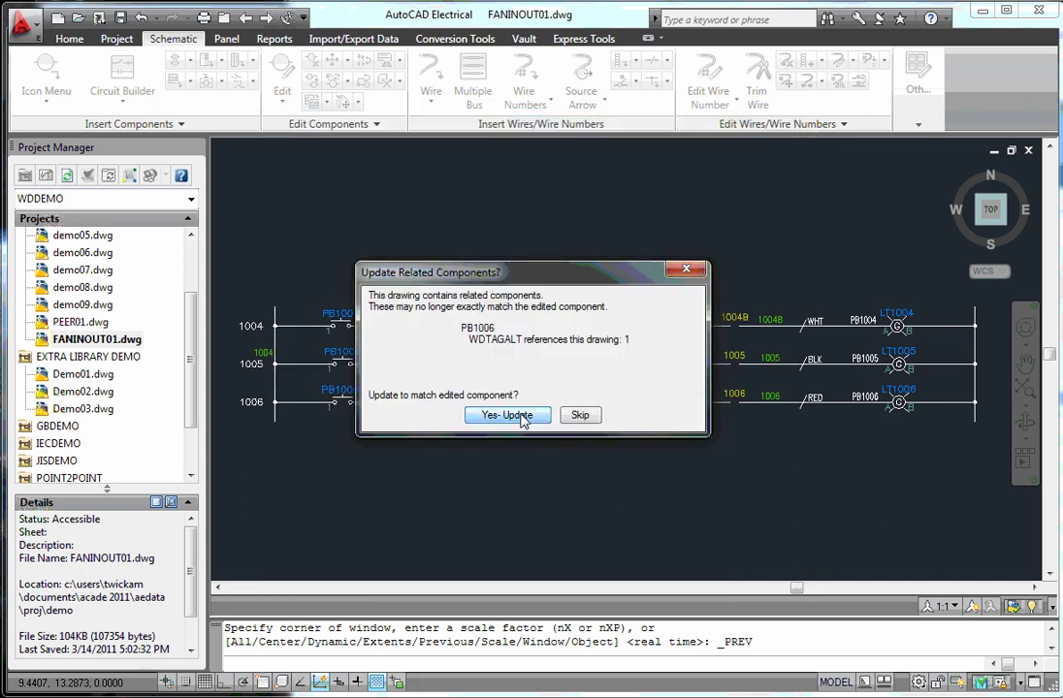
pyautogui.scroll(5, 927, 397)
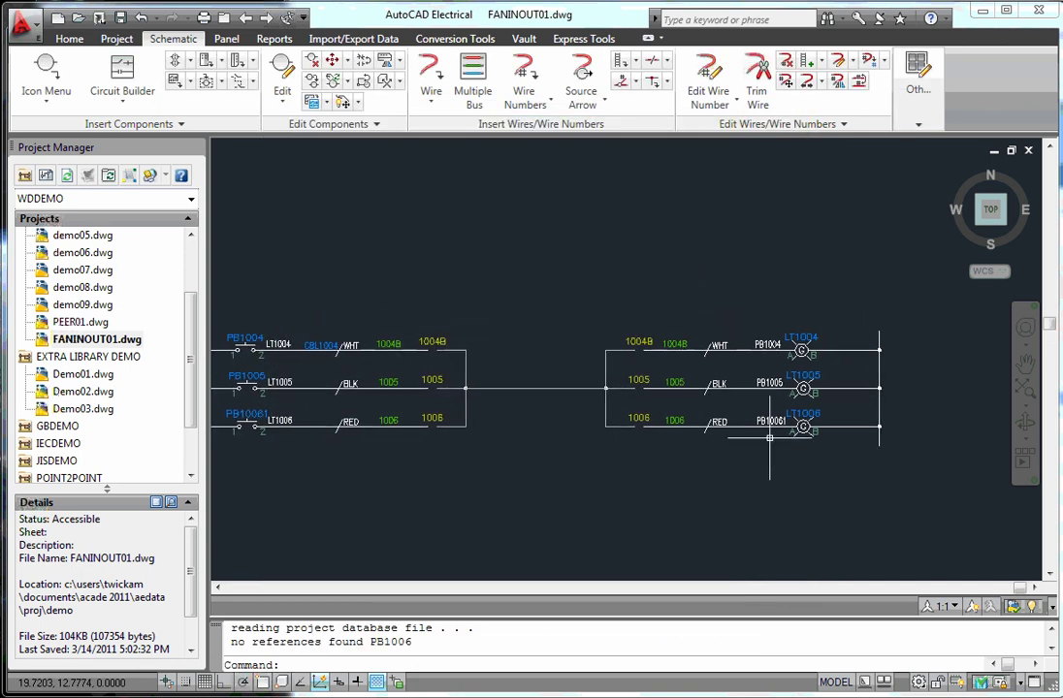
pyautogui.moveTo(266, 299); pyautogui.dragTo(178, 300, button='middle')
pyautogui.scroll(-3, 695, 458)
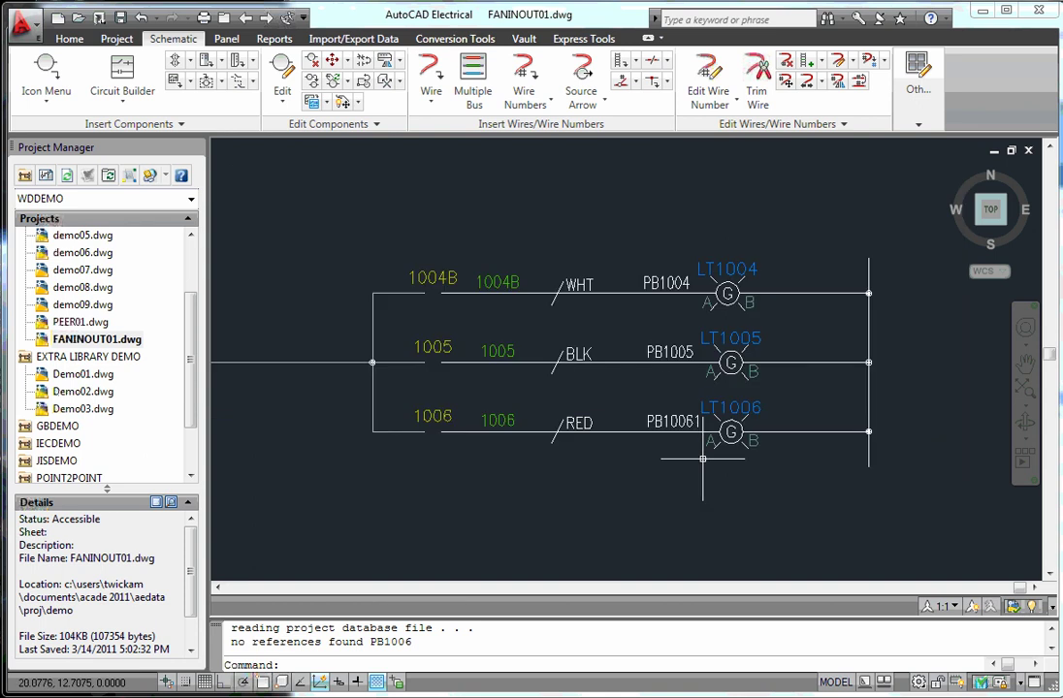
pyautogui.scroll(-3, 695, 458)
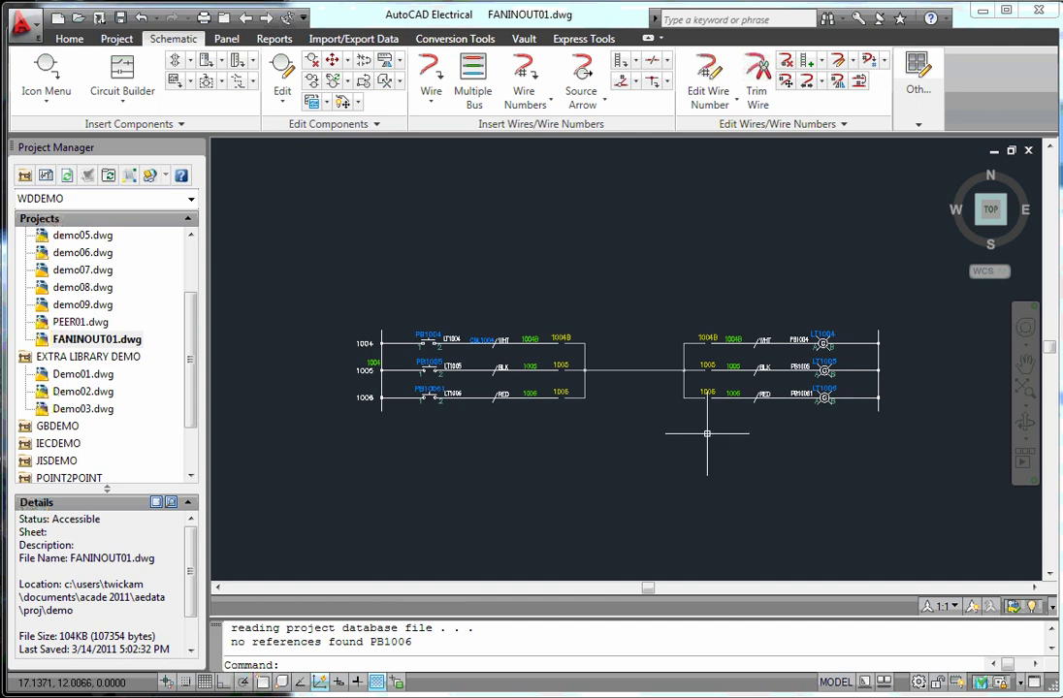
pyautogui.scroll(1, 700, 428)
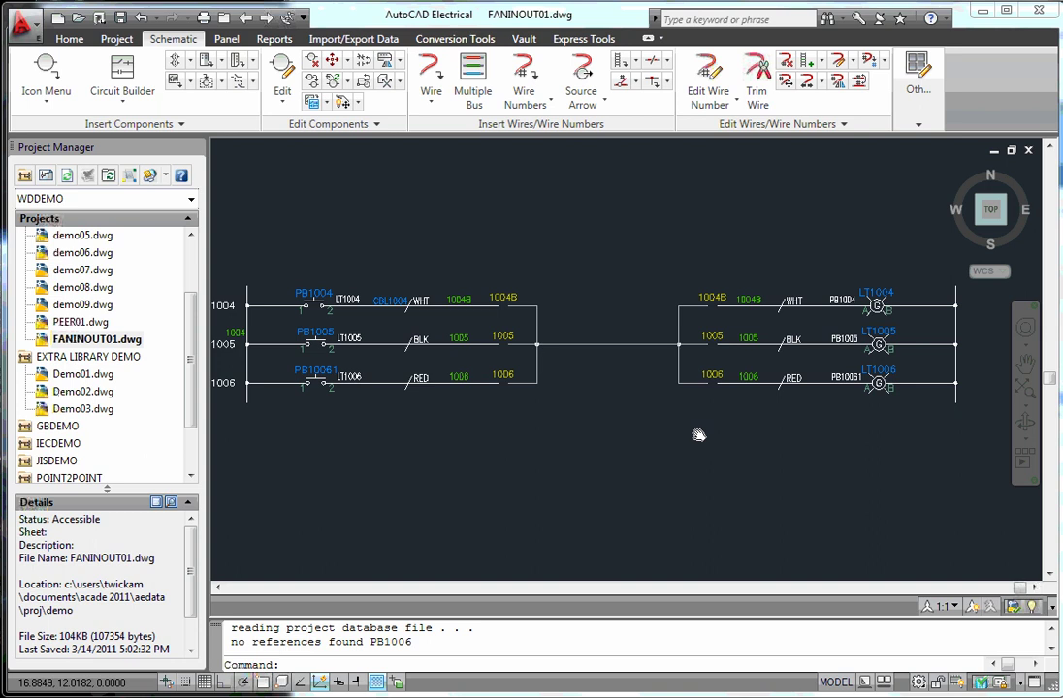
pyautogui.moveTo(597, 370); pyautogui.dragTo(629, 379, button='middle')
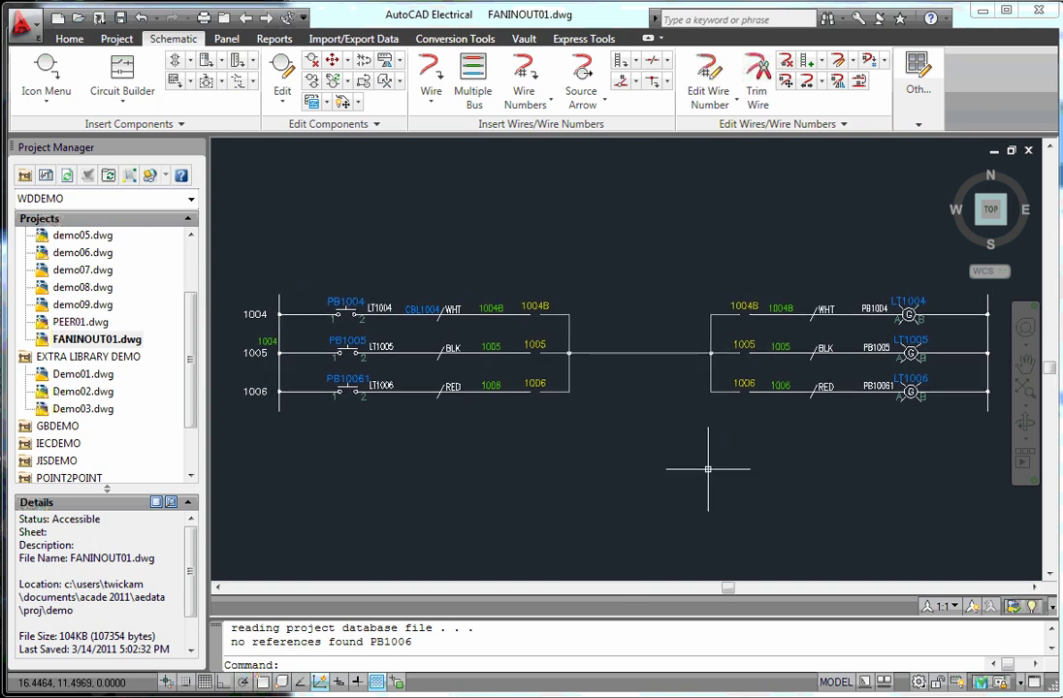